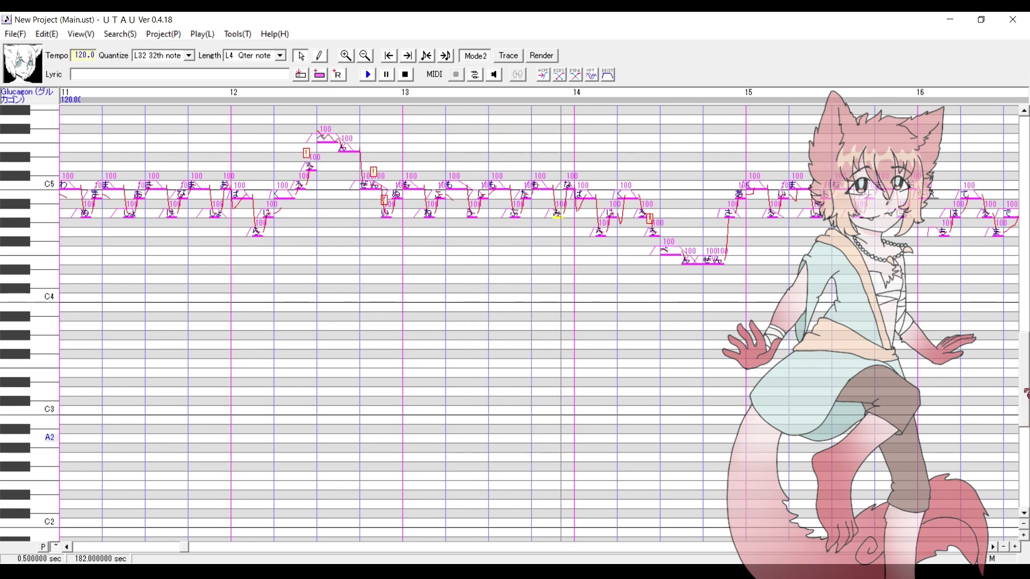
scroll(563, 241, up, 3)
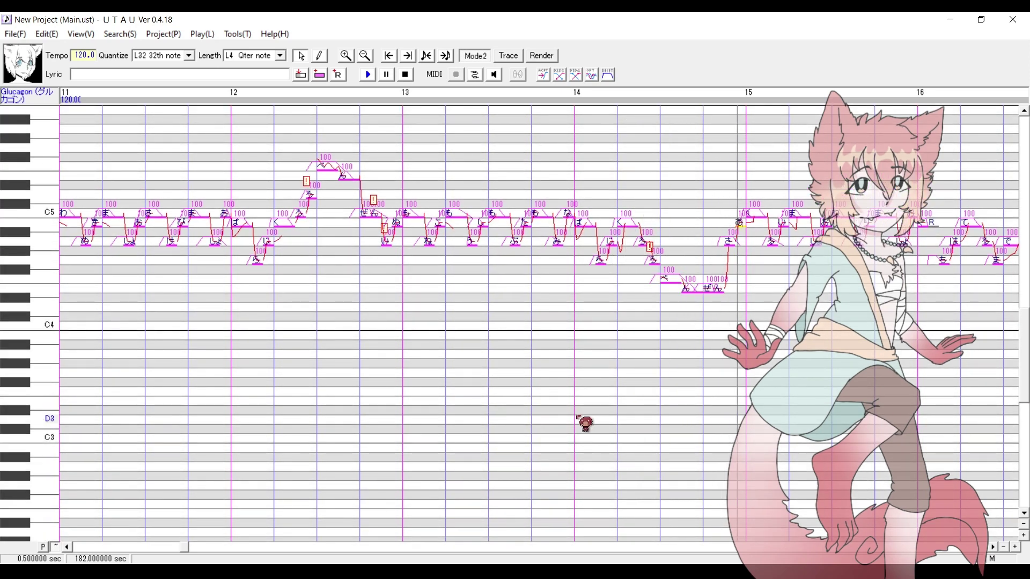